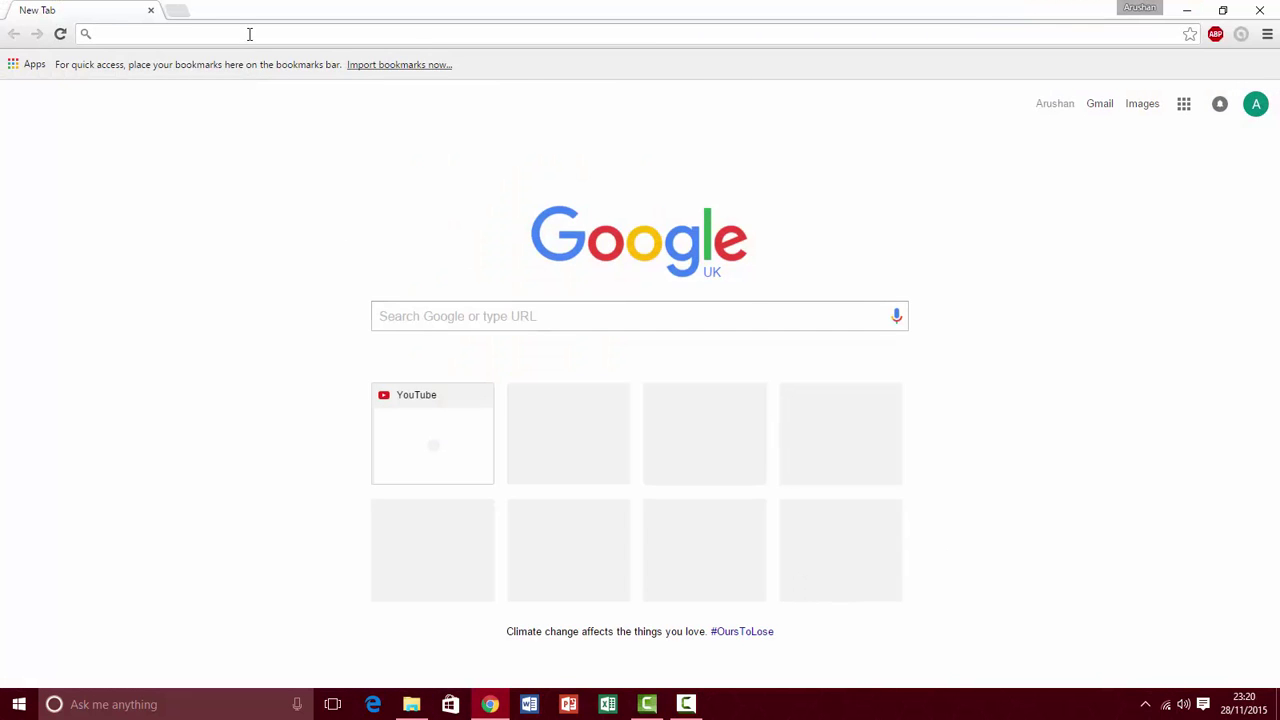
type("reflecti")
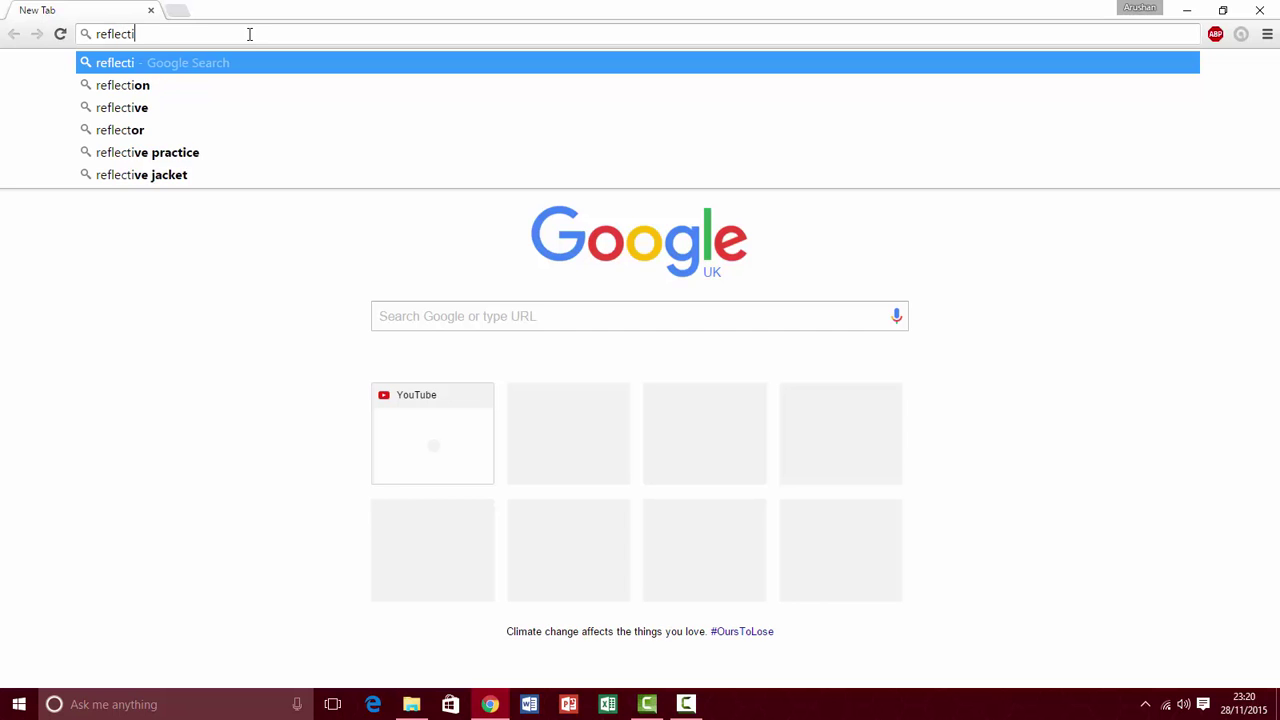
type("on")
Search Google for 'reflector 2' from the Chrome address bar.
key("BackSpace")
key("BackSpace")
key("BackSpace")
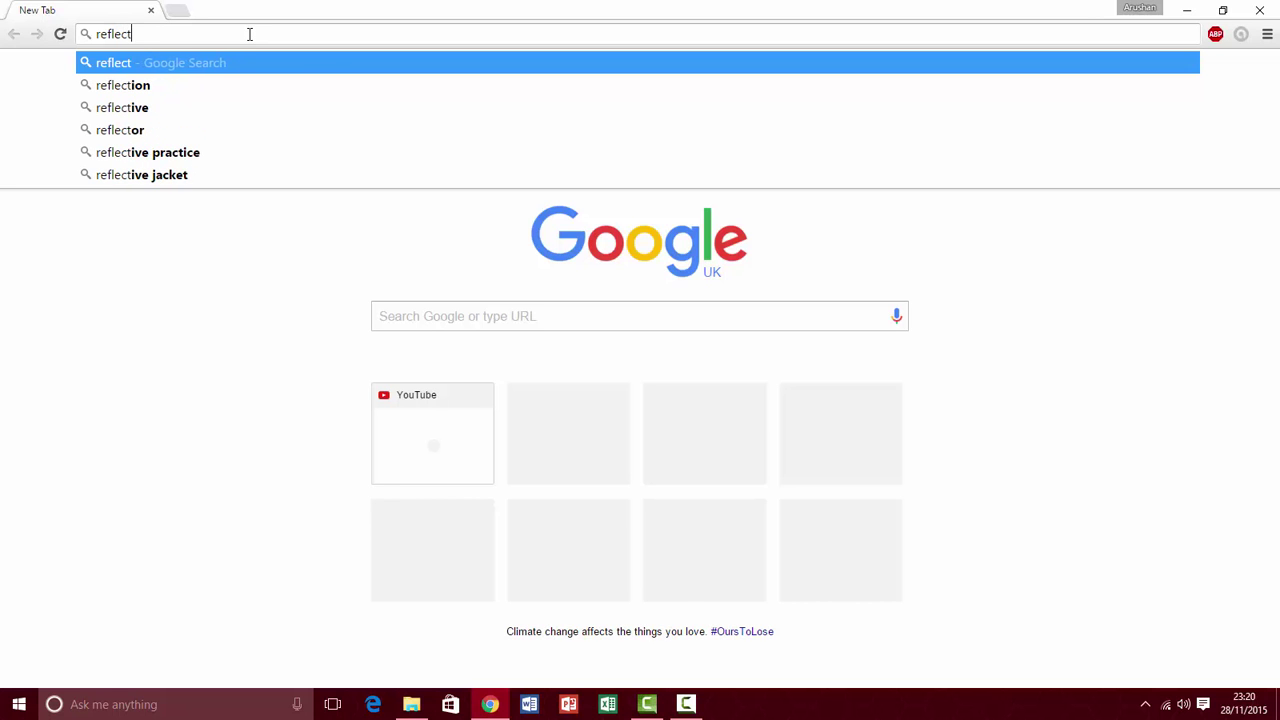
type("or 2")
key("Return")
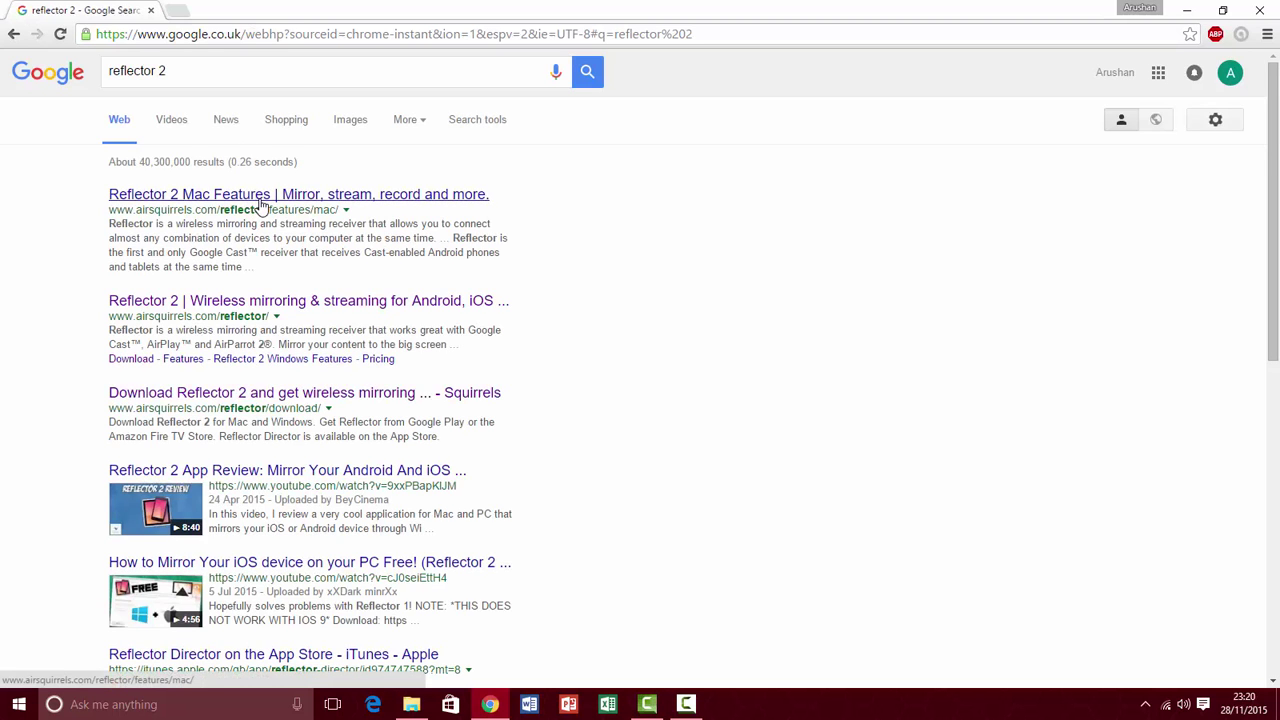
Go from the top result to the airsquirrels.com Reflector download page.
left_click(270, 203)
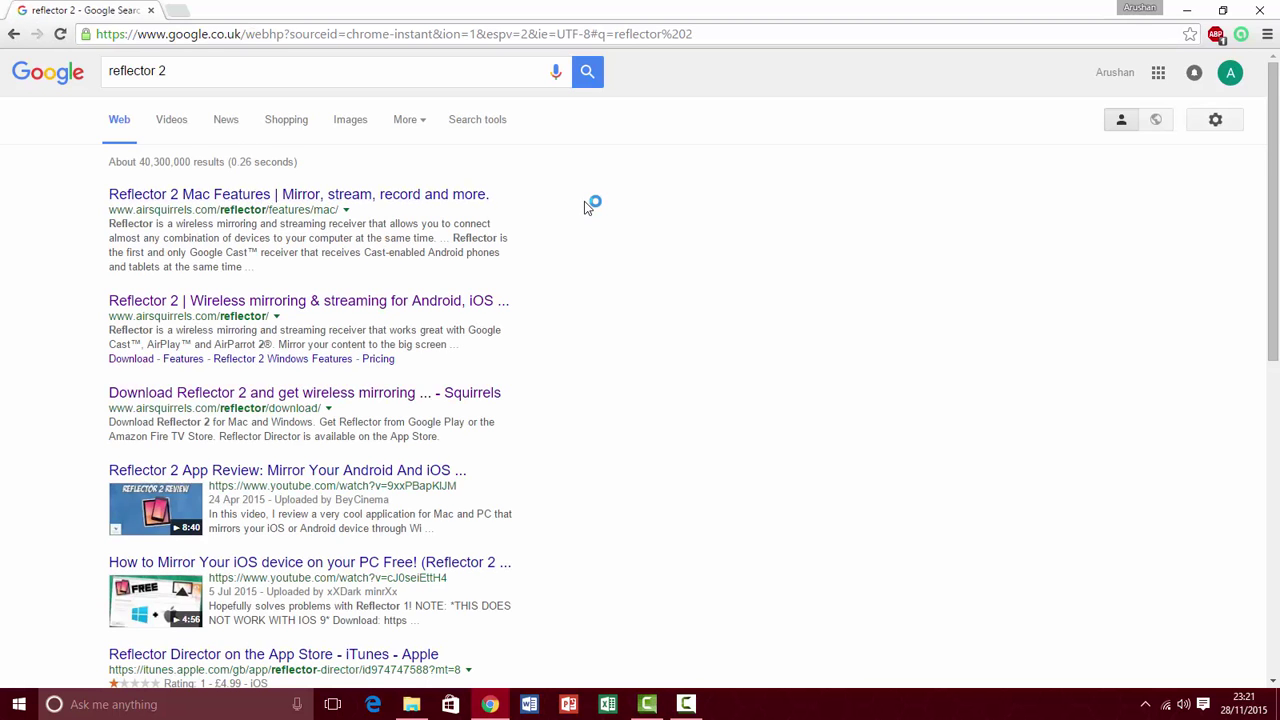
left_click(440, 194)
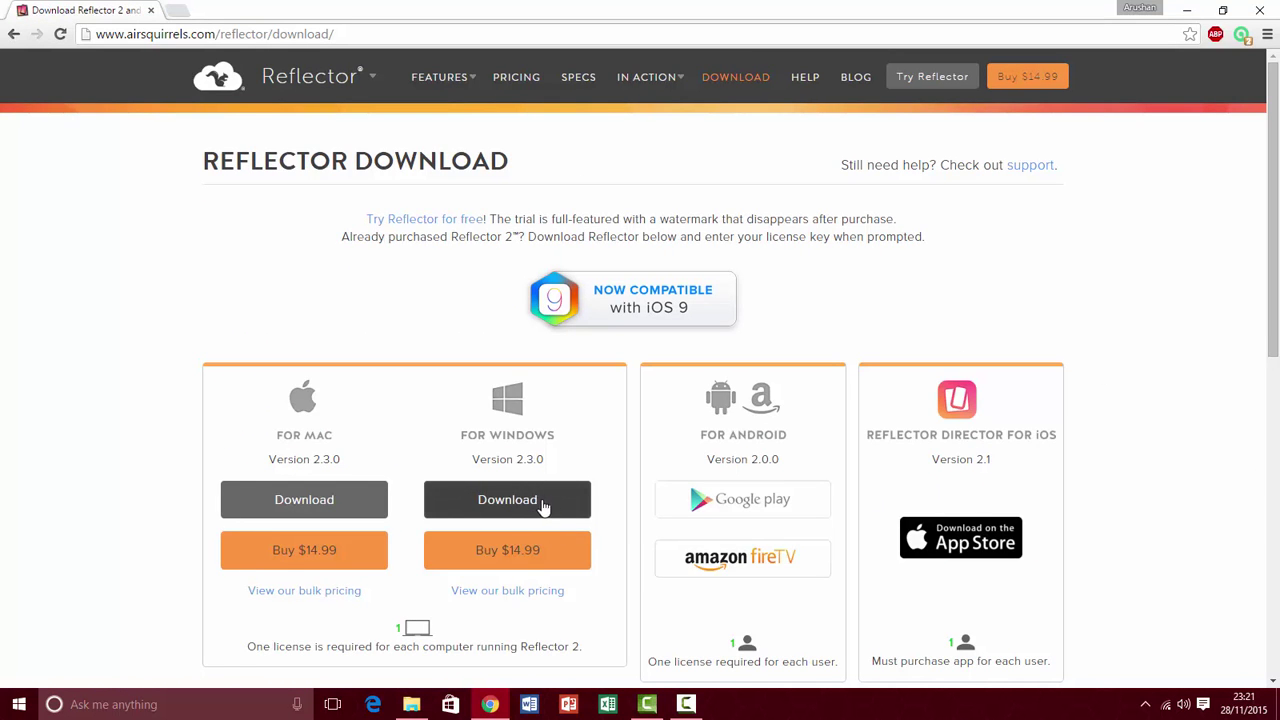
Start downloading the 64-bit Windows installer of Reflector 2.
left_click(548, 508)
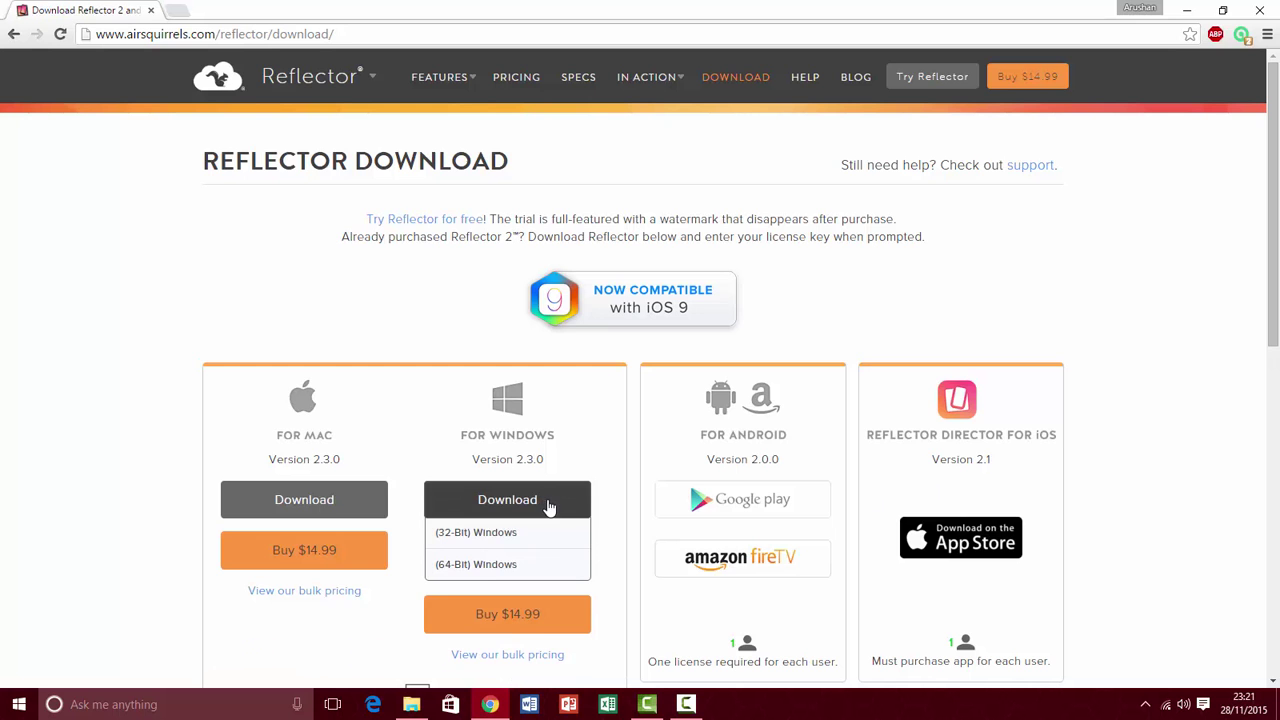
left_click(514, 564)
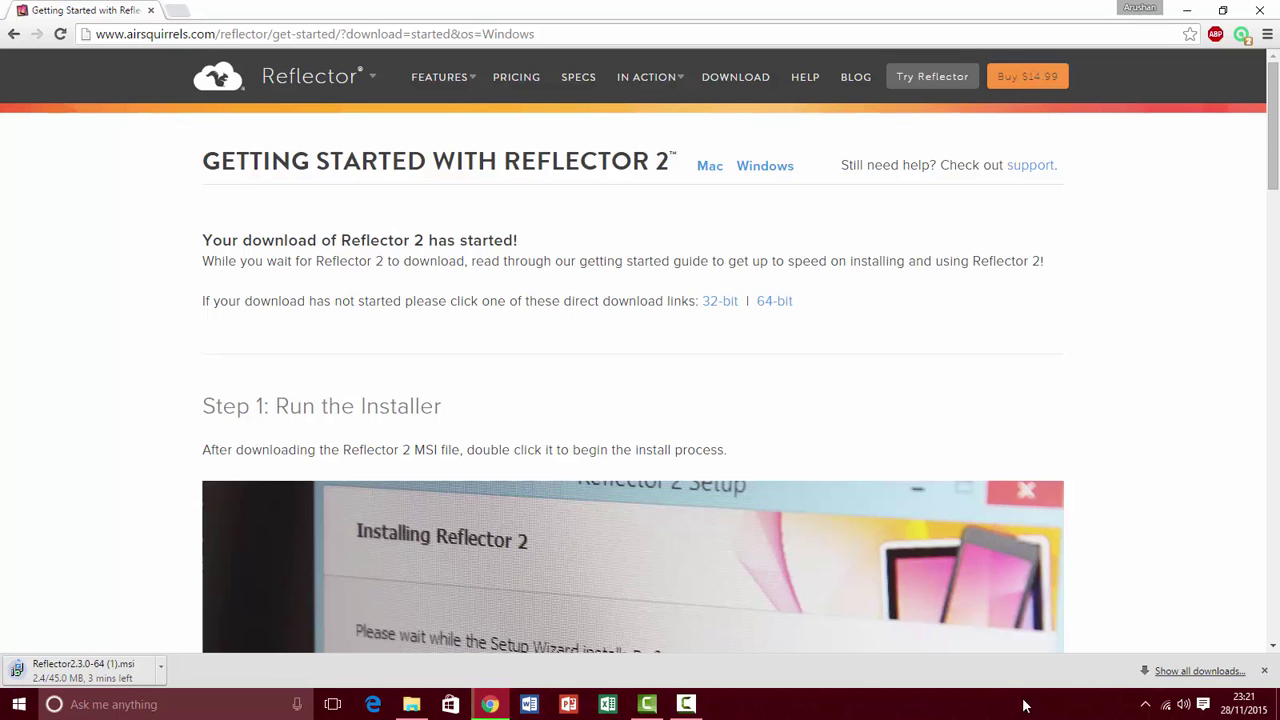
Hide the download shelf and Chrome, then select the Reflector 2 desktop shortcut.
left_click(1265, 671)
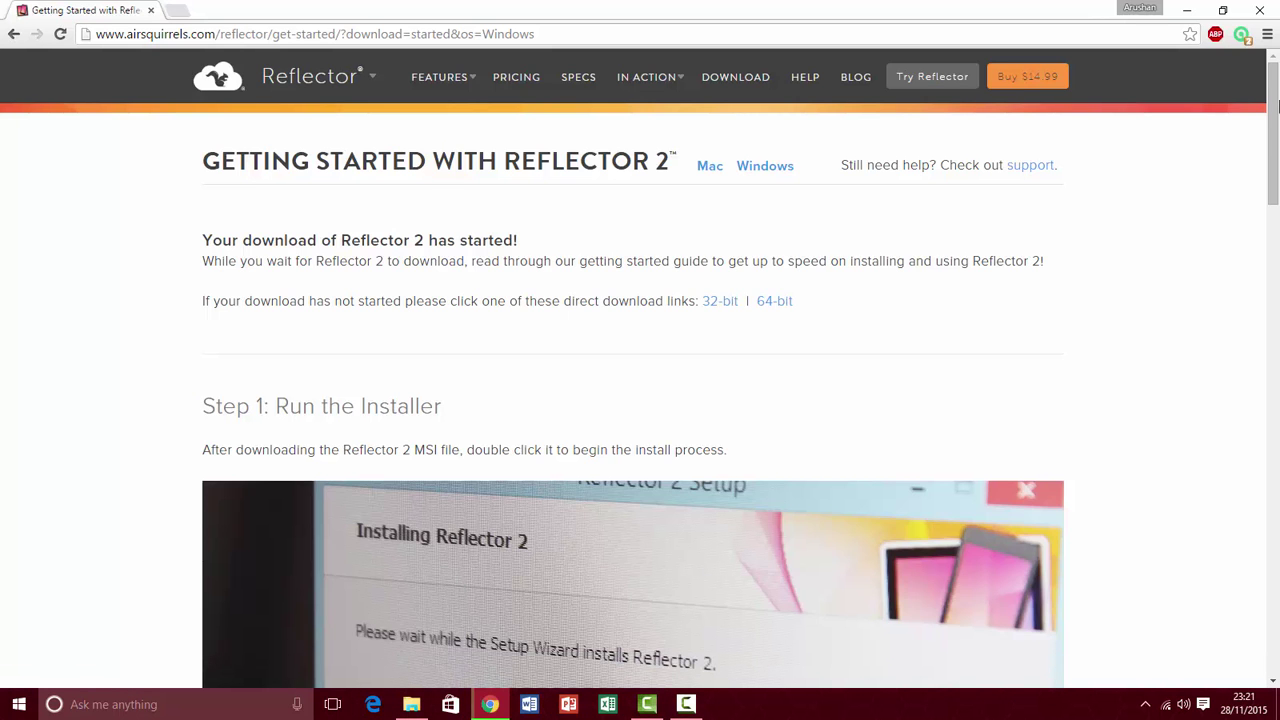
left_click(1189, 11)
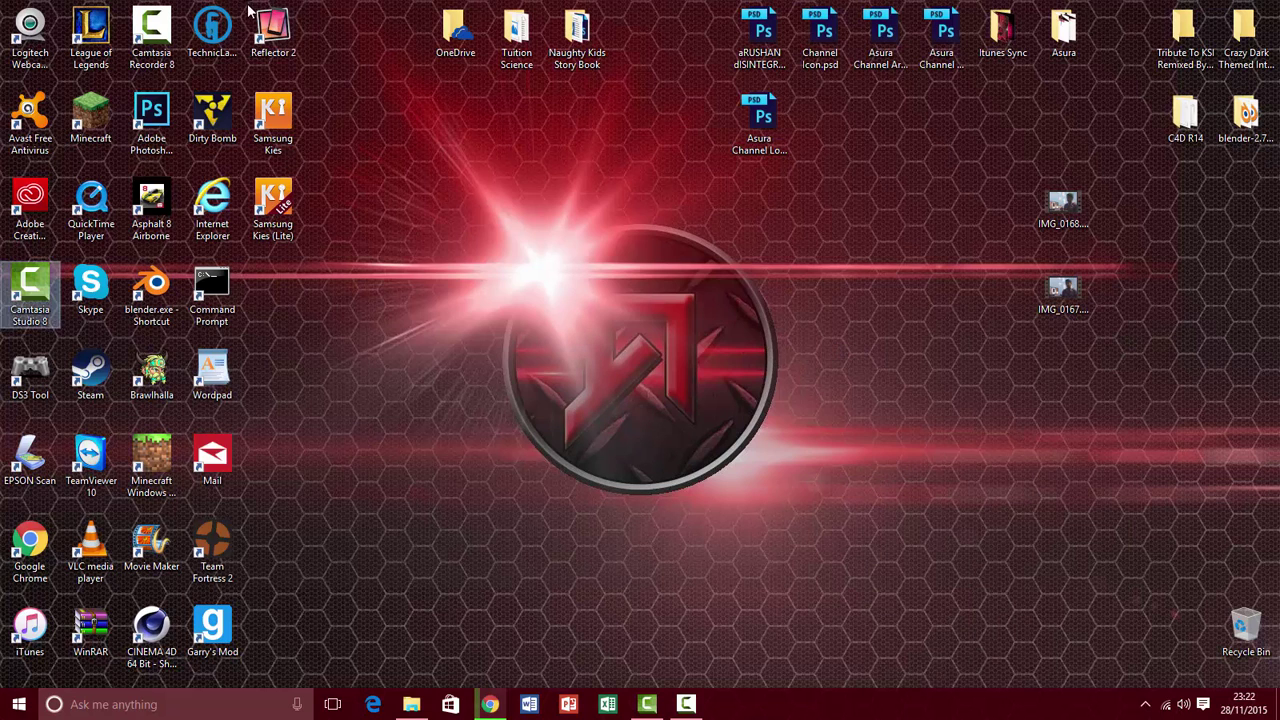
left_click(272, 32)
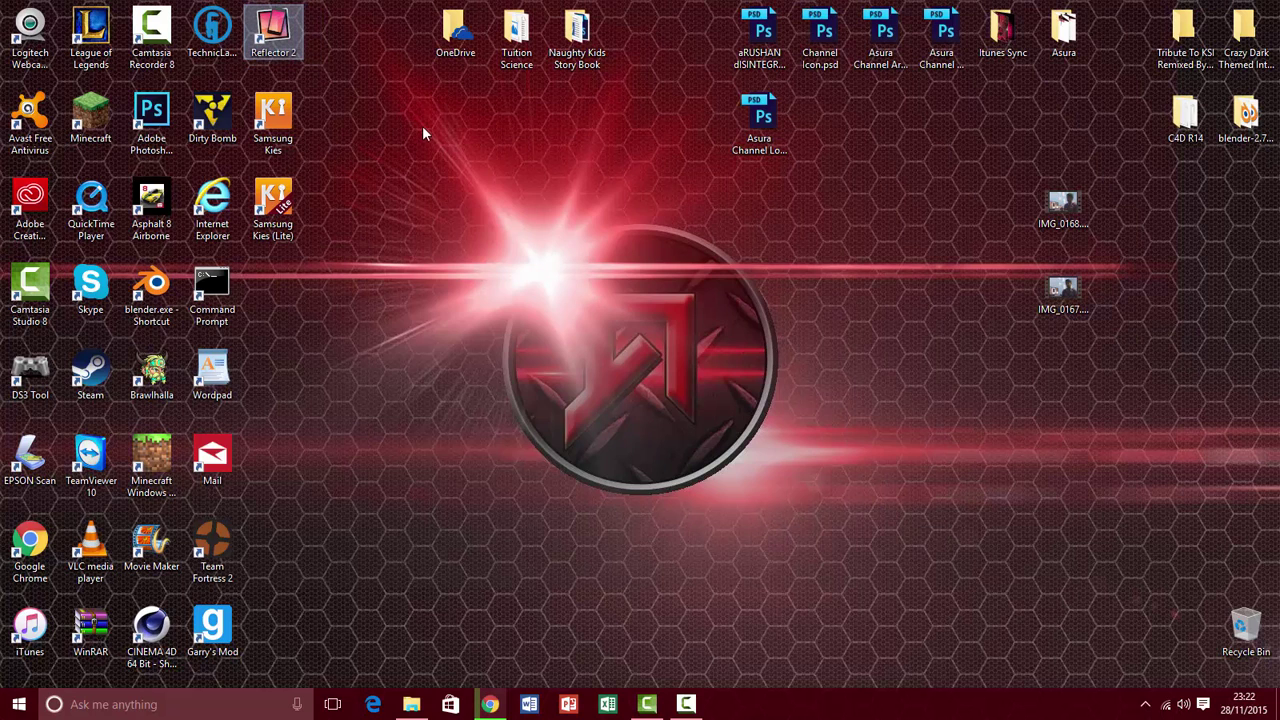
left_click(412, 128)
left_click(286, 32)
Launch Reflector 2 and start its free trial from the welcome window.
double_click(292, 46)
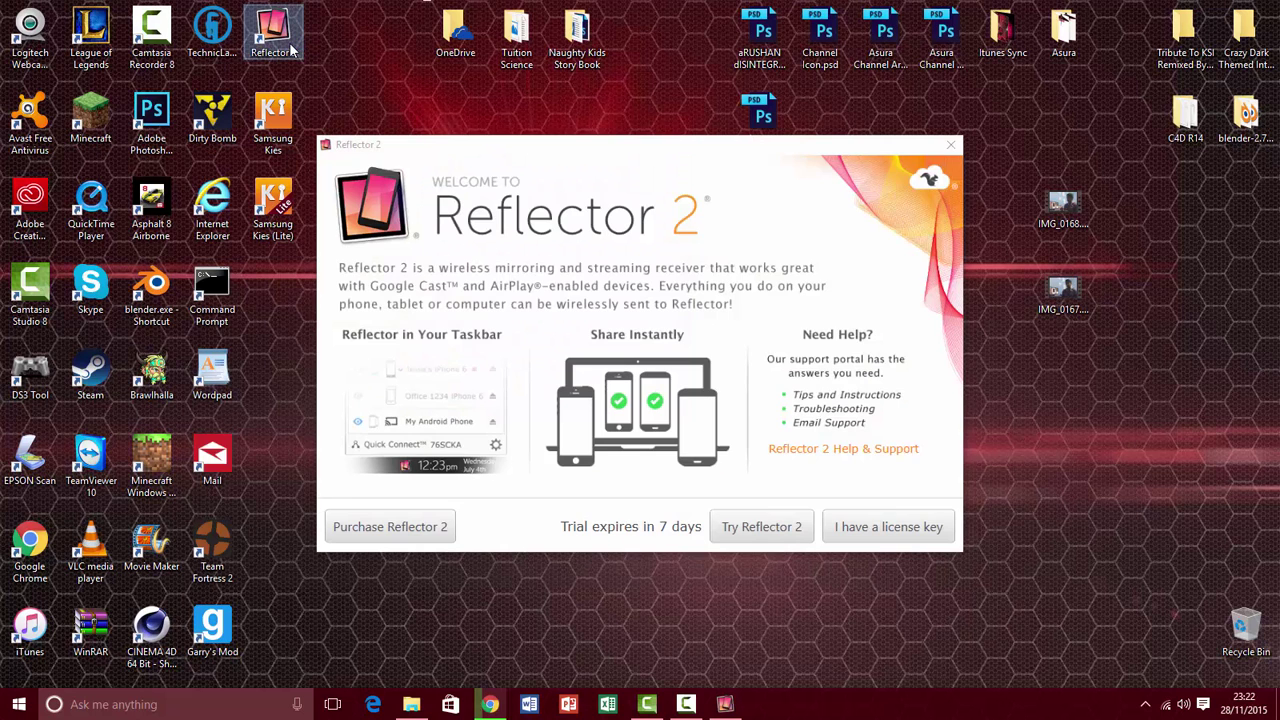
left_click(433, 112)
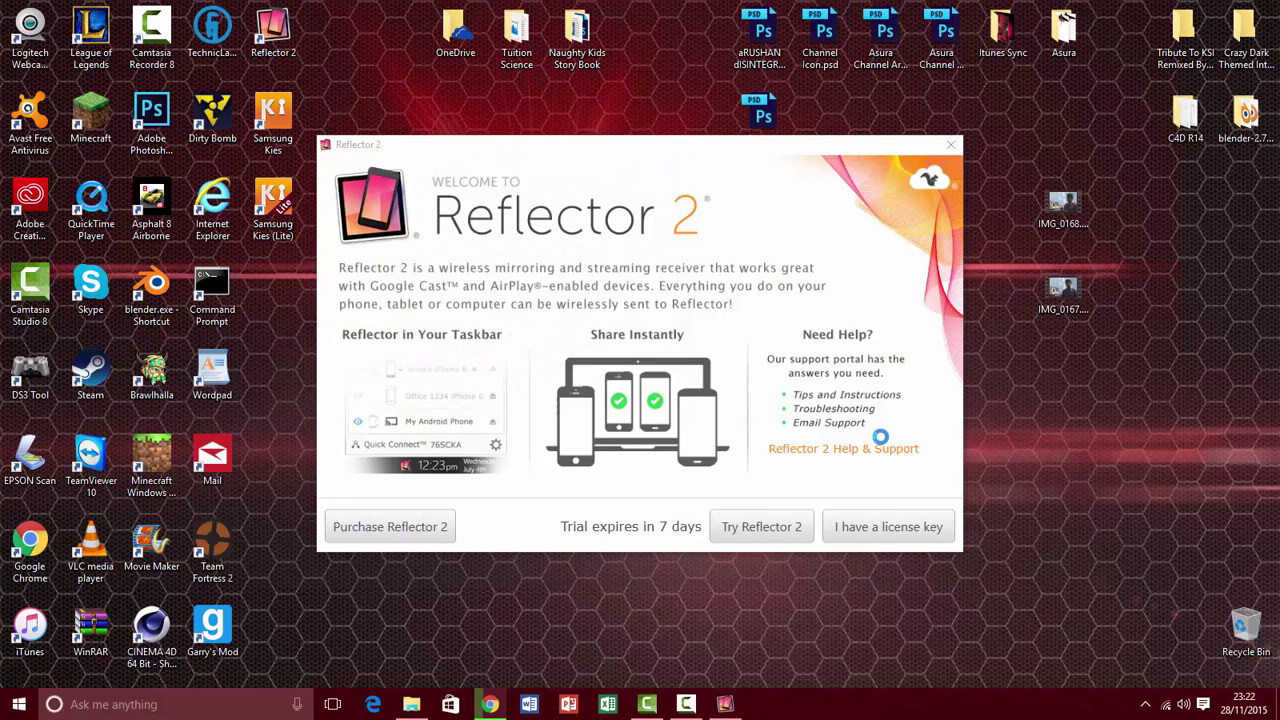
left_click(784, 537)
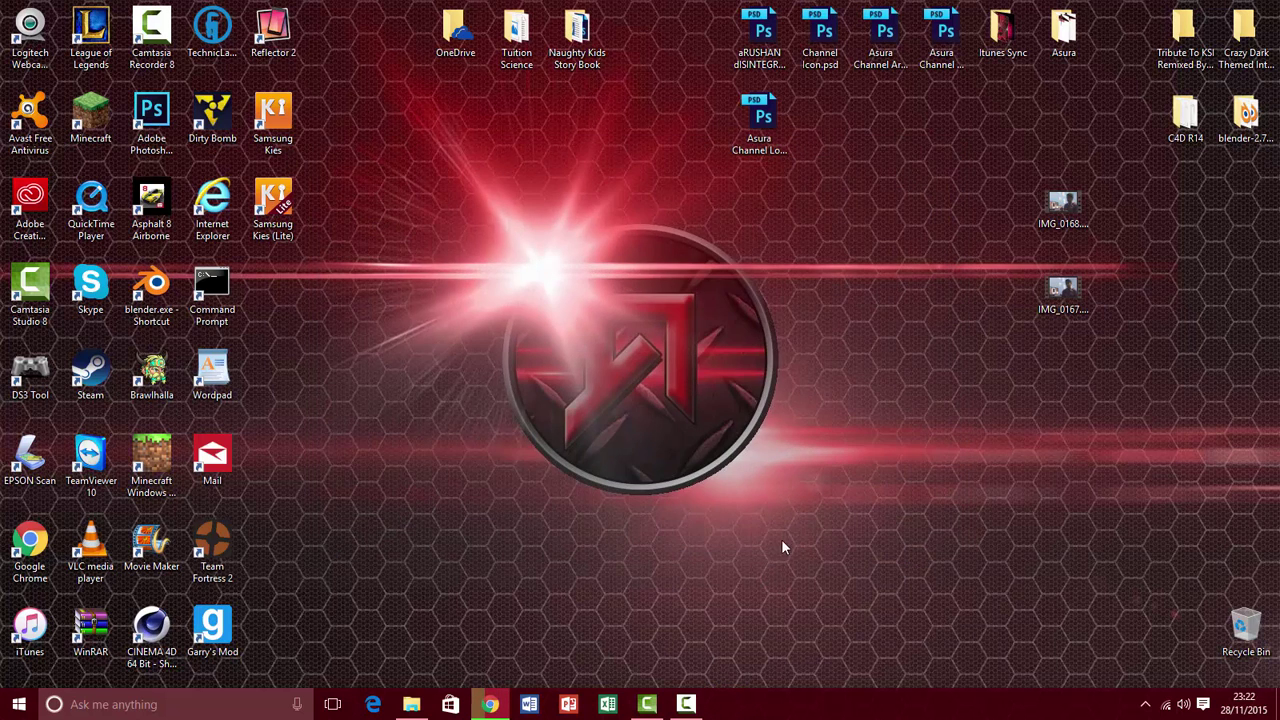